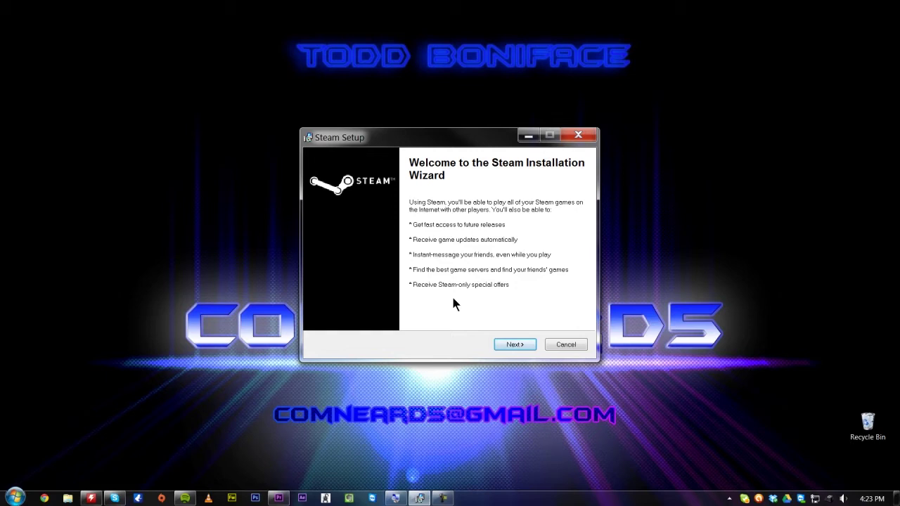
# Step: Accept the Steam licence agreement and keep the default connection speed and language
pyautogui.click(513, 345)
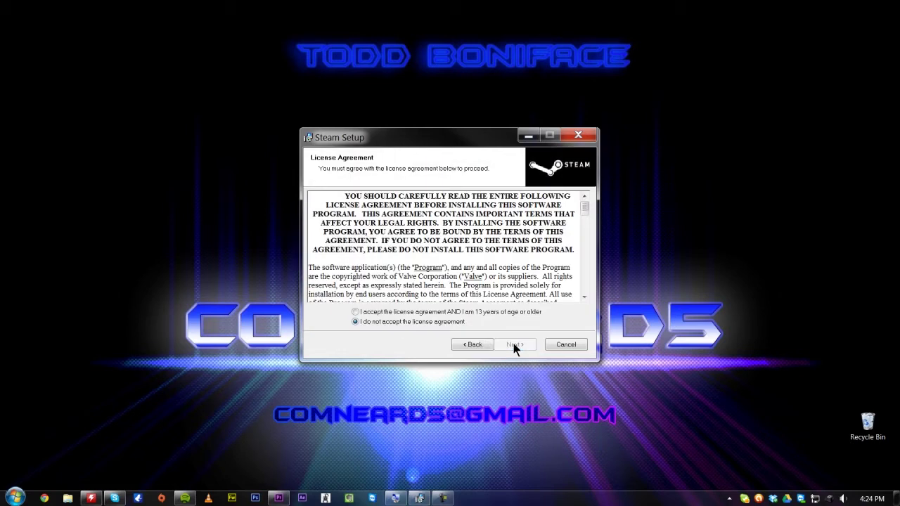
pyautogui.click(401, 312)
pyautogui.click(513, 344)
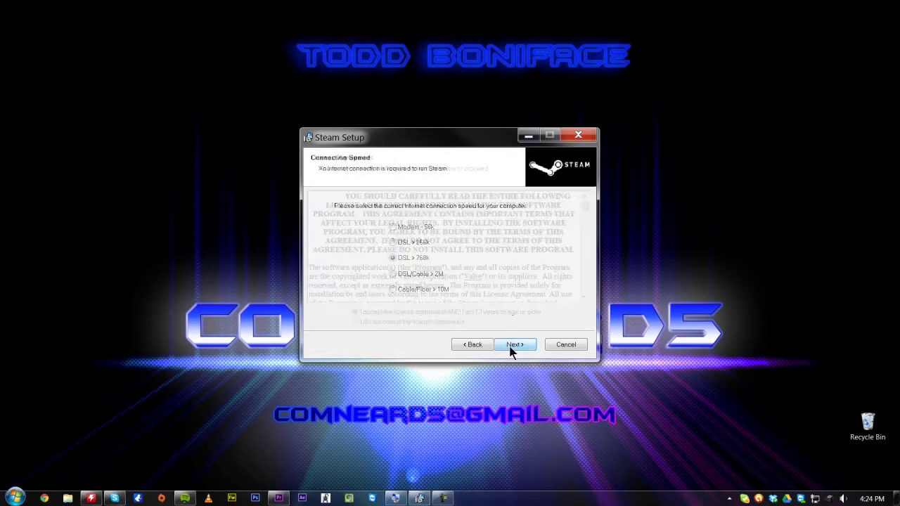
pyautogui.click(512, 345)
pyautogui.click(512, 344)
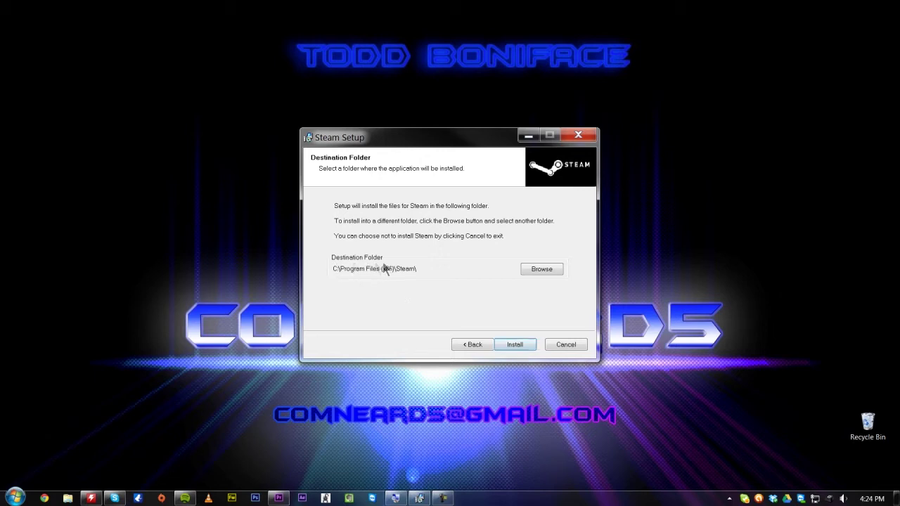
# Step: Create a 'Steam new' folder in D:\Downloads\Games and make it the install destination
pyautogui.click(542, 270)
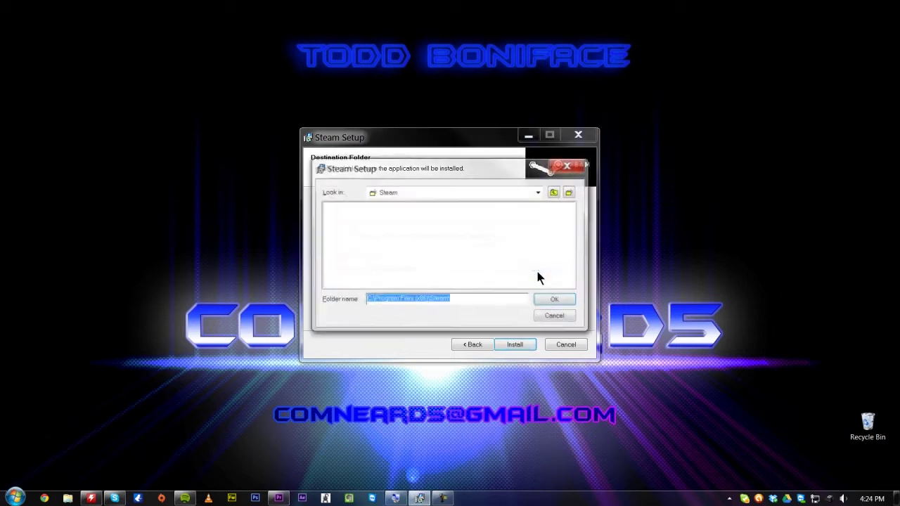
pyautogui.click(538, 193)
pyautogui.click(407, 229)
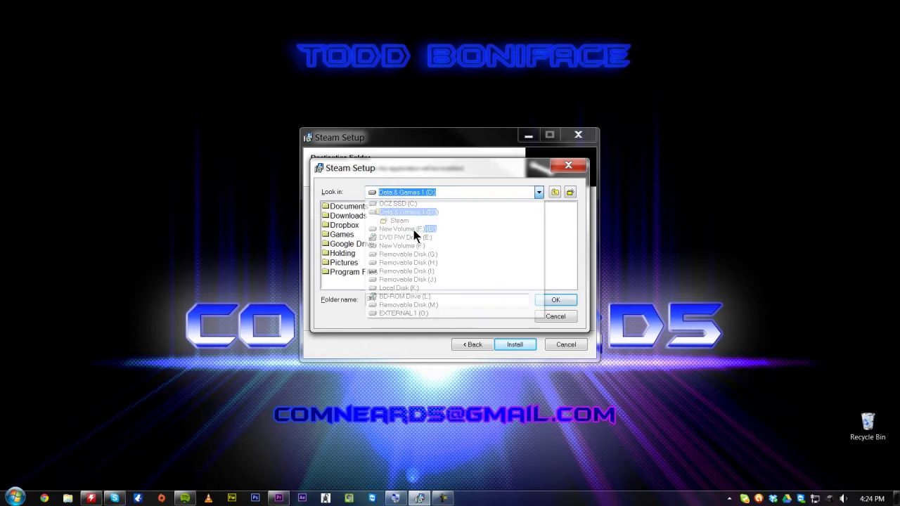
pyautogui.click(354, 219)
pyautogui.doubleClick(355, 220)
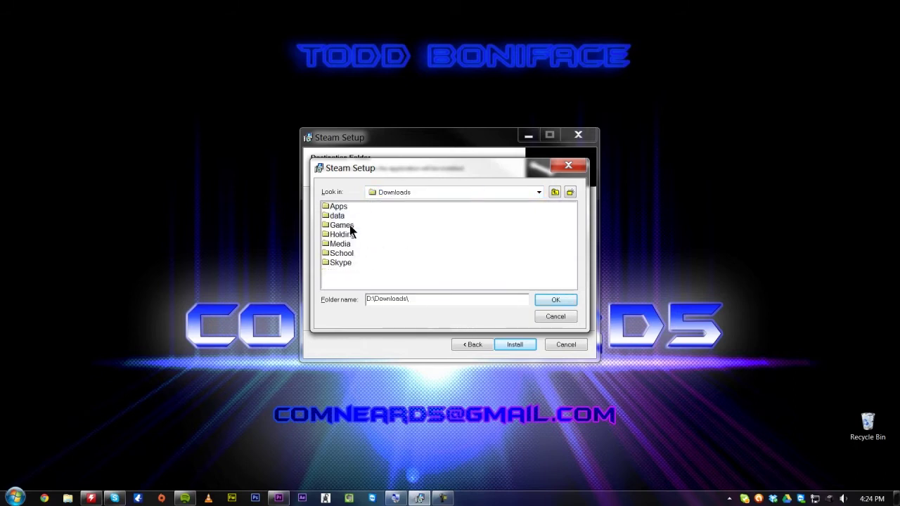
pyautogui.doubleClick(349, 224)
pyautogui.click(570, 192)
pyautogui.write('Stea')
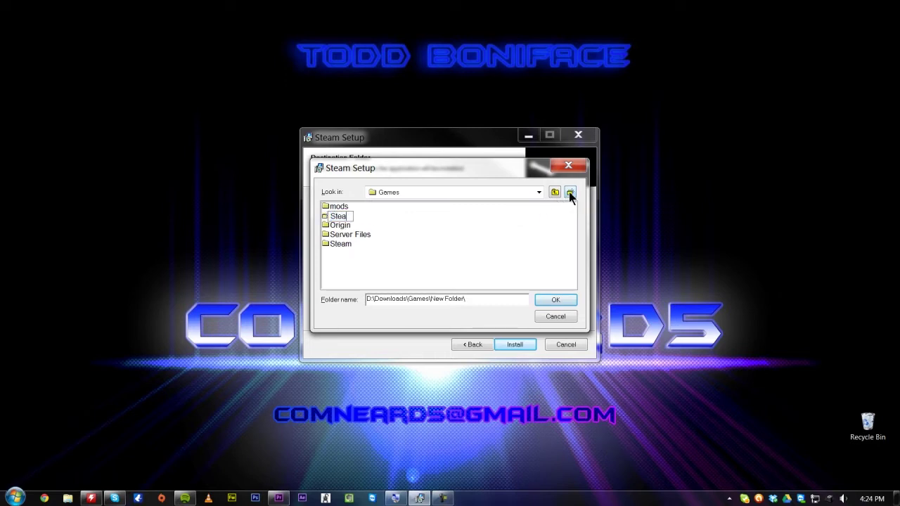
pyautogui.write('m new')
pyautogui.press('Return')
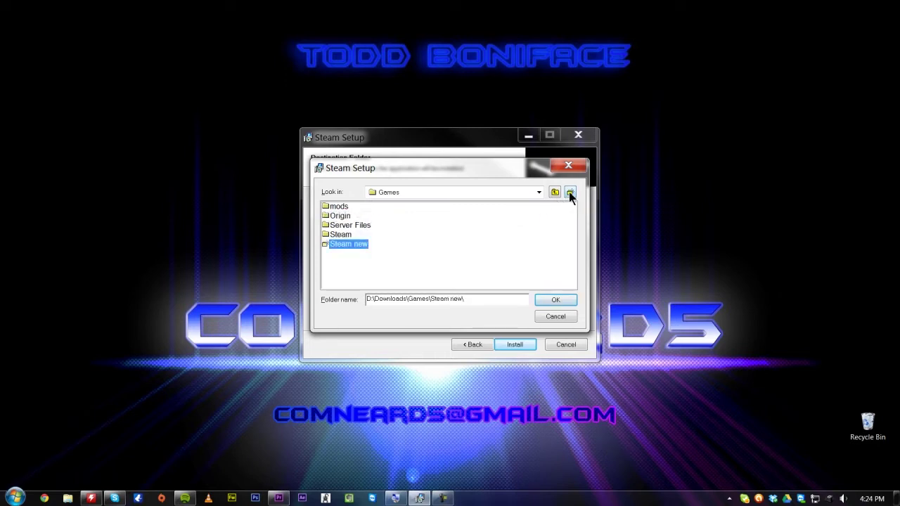
pyautogui.click(557, 300)
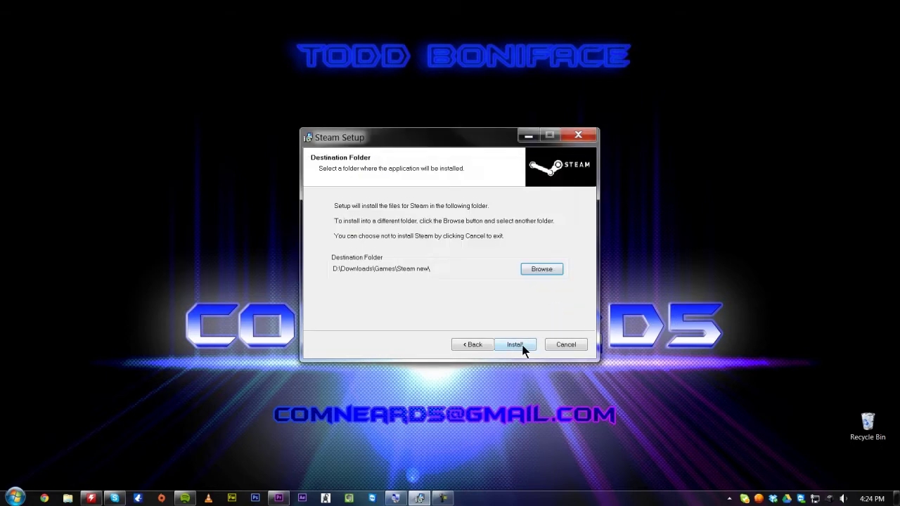
# Step: Install Steam into D:\Downloads\Games\Steam new and finish setup to launch it
pyautogui.click(515, 345)
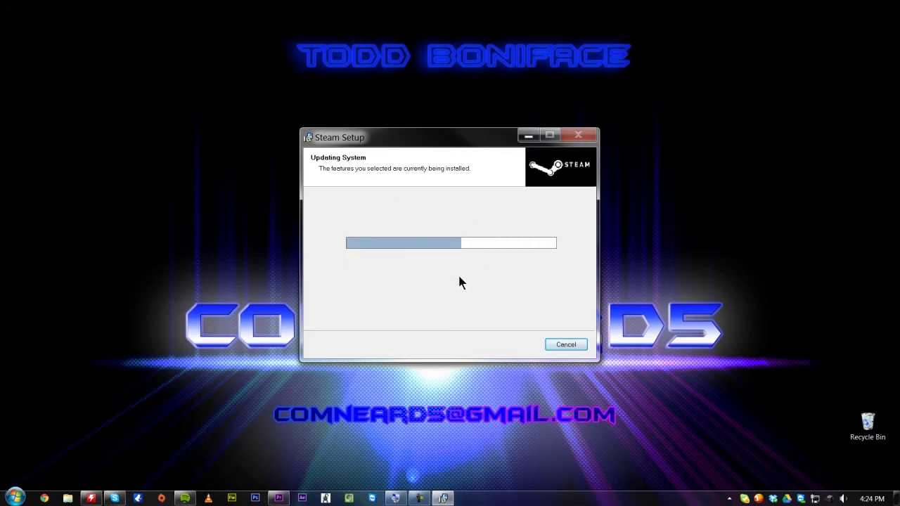
pyautogui.click(565, 345)
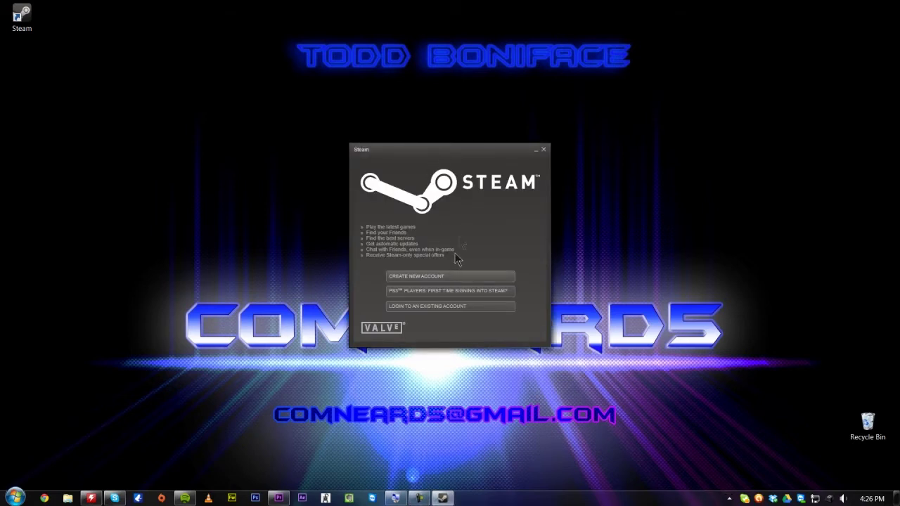
# Step: Log in to the existing account and enter the emailed Steam Guard code to authorize this computer
pyautogui.click(432, 307)
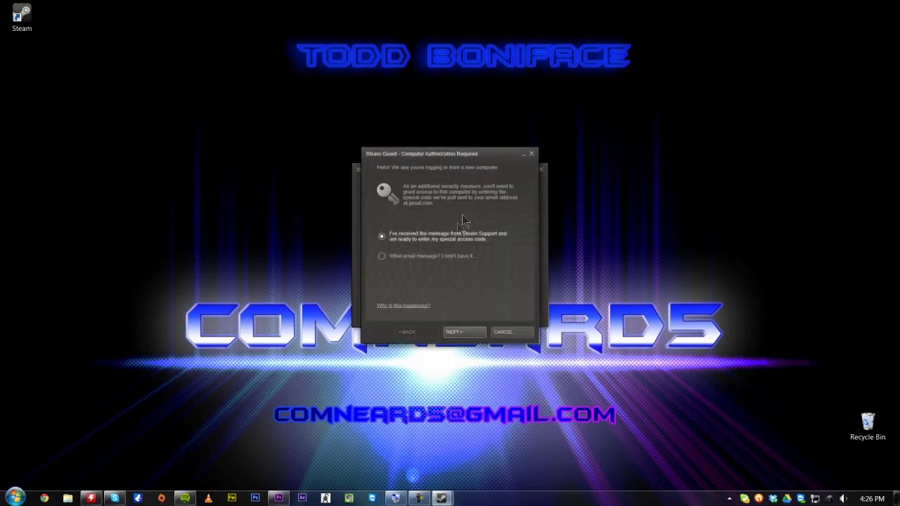
pyautogui.click(461, 332)
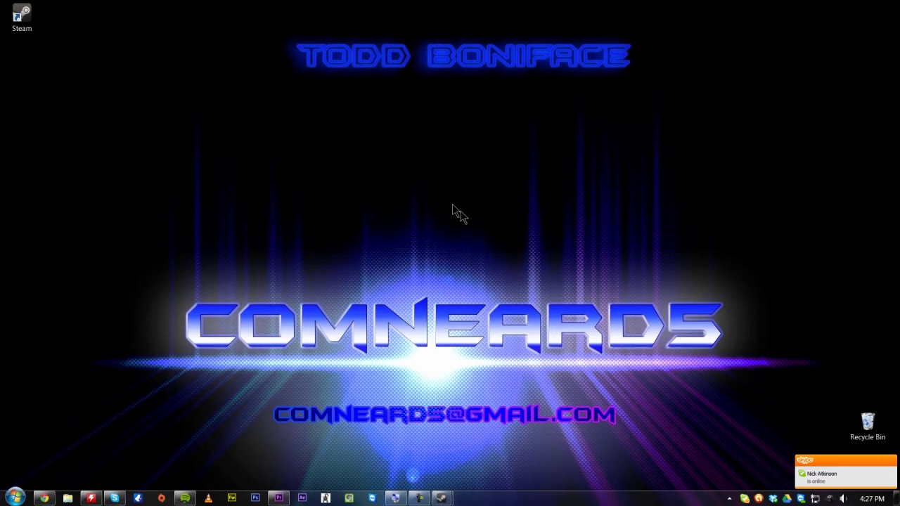
pyautogui.moveTo(421, 496)
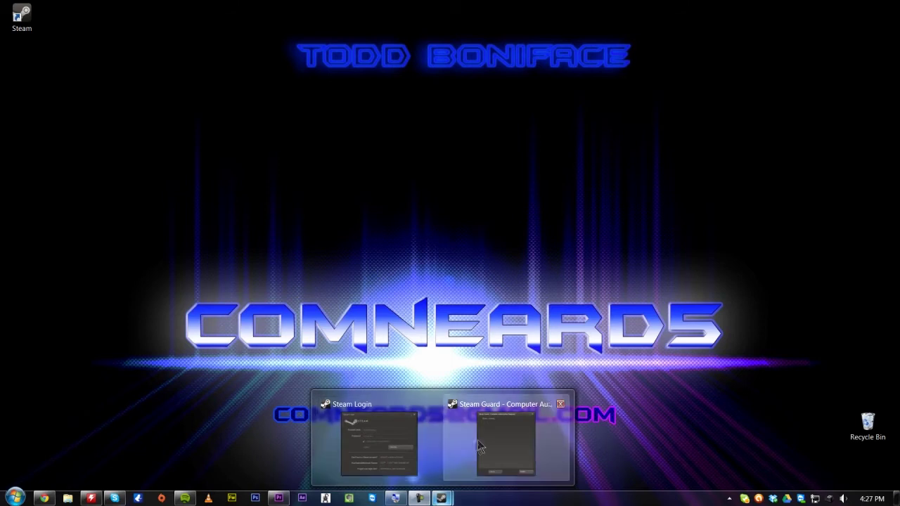
pyautogui.click(479, 445)
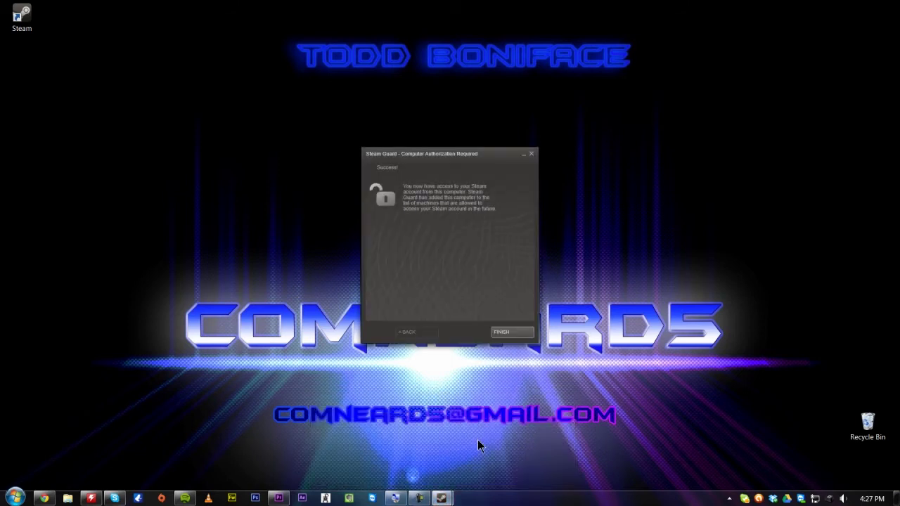
pyautogui.click(501, 330)
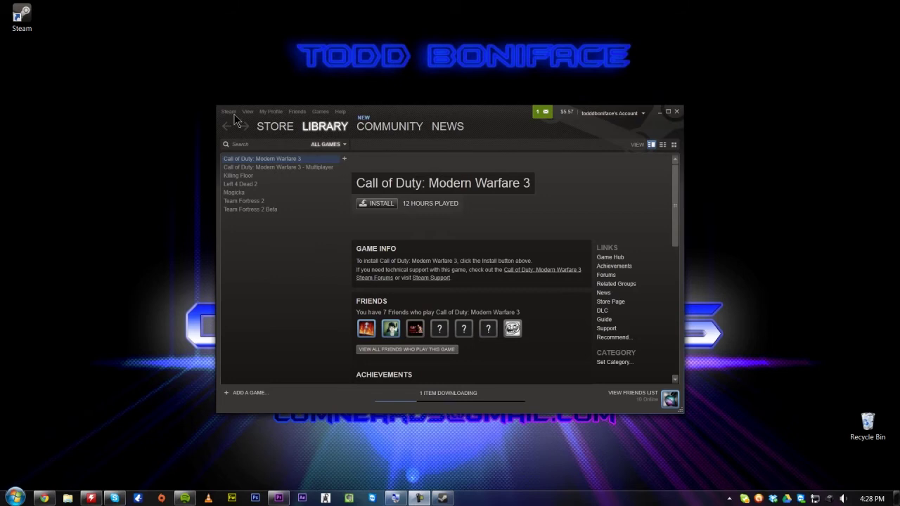
# Step: Exit Steam from its main menu once the Library has loaded
pyautogui.click(232, 114)
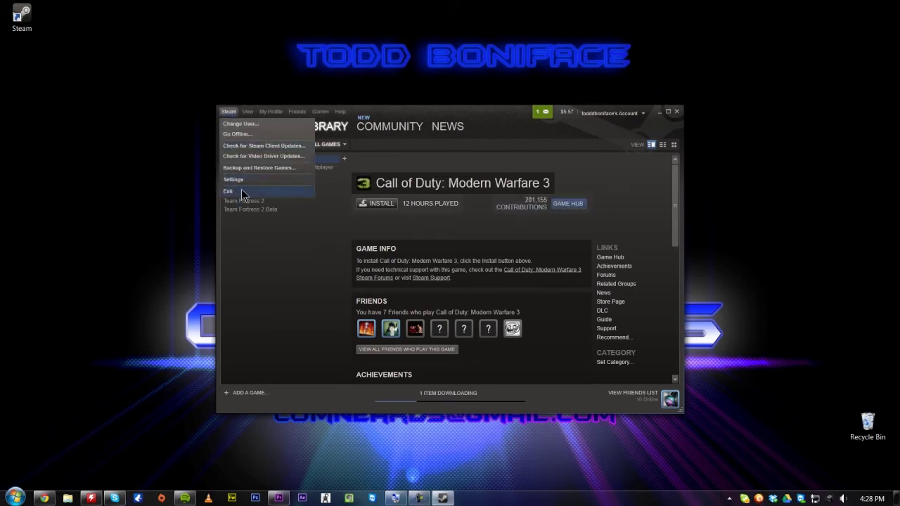
pyautogui.click(241, 189)
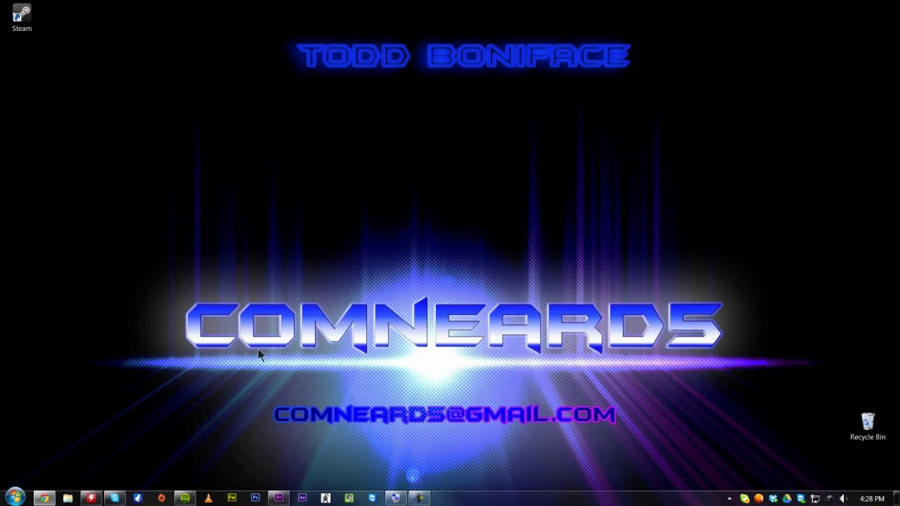
# Step: Browse to D:\Downloads\Games\Steam\steamapps, review its game files, then return to the Steam folder
pyautogui.click(68, 498)
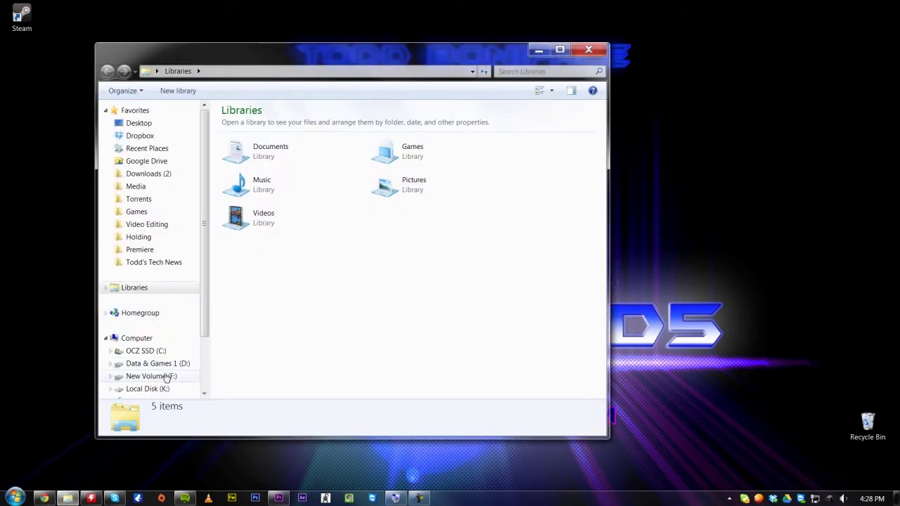
pyautogui.click(172, 364)
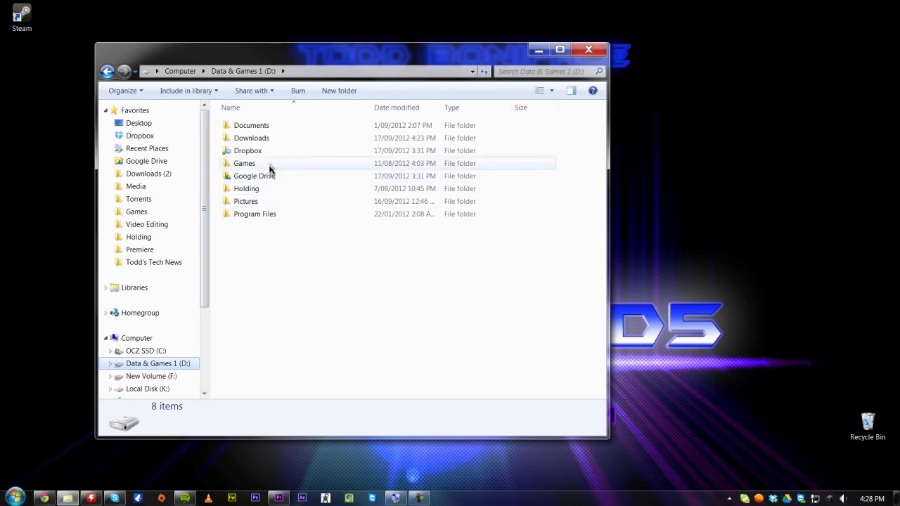
pyautogui.doubleClick(278, 138)
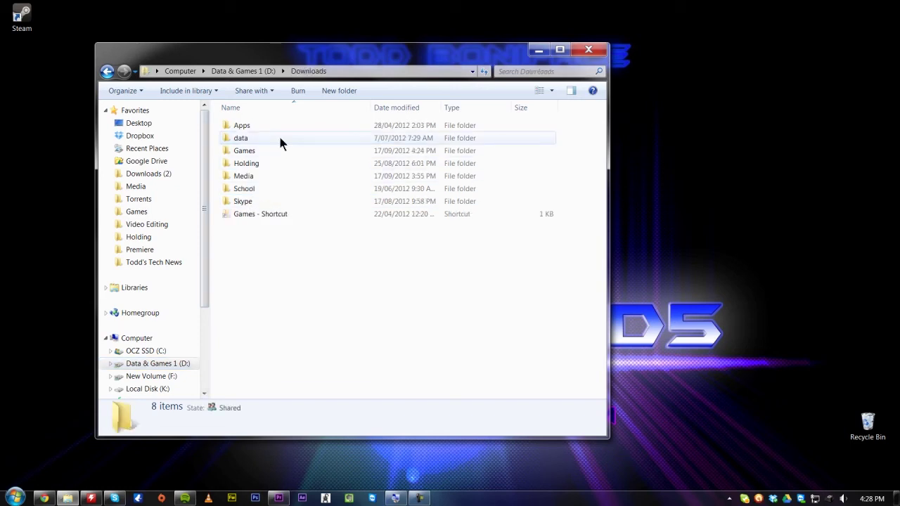
pyautogui.doubleClick(272, 151)
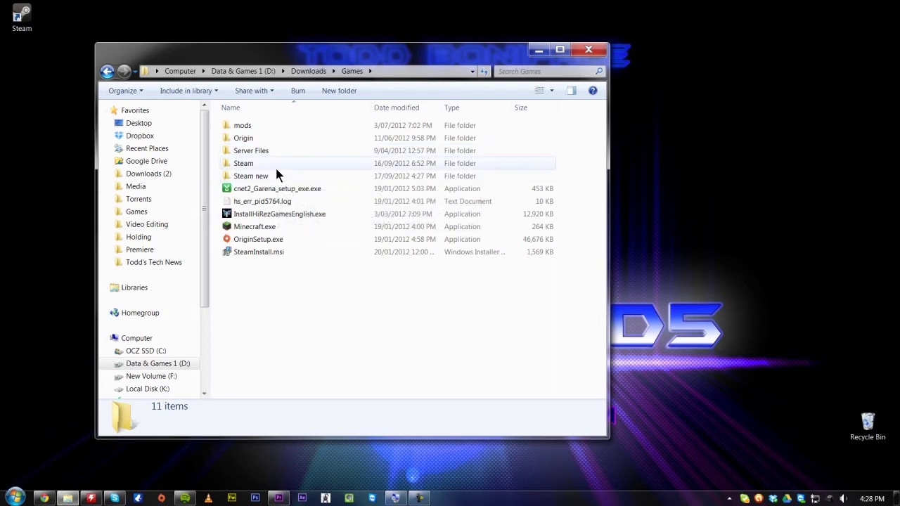
pyautogui.doubleClick(276, 167)
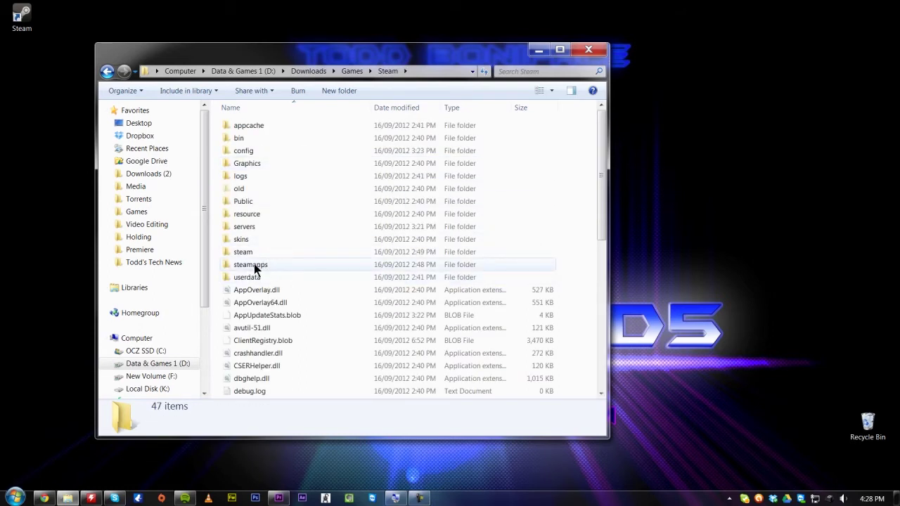
pyautogui.doubleClick(250, 265)
pyautogui.scroll(-3, 263, 210)
pyautogui.scroll(-2, 266, 208)
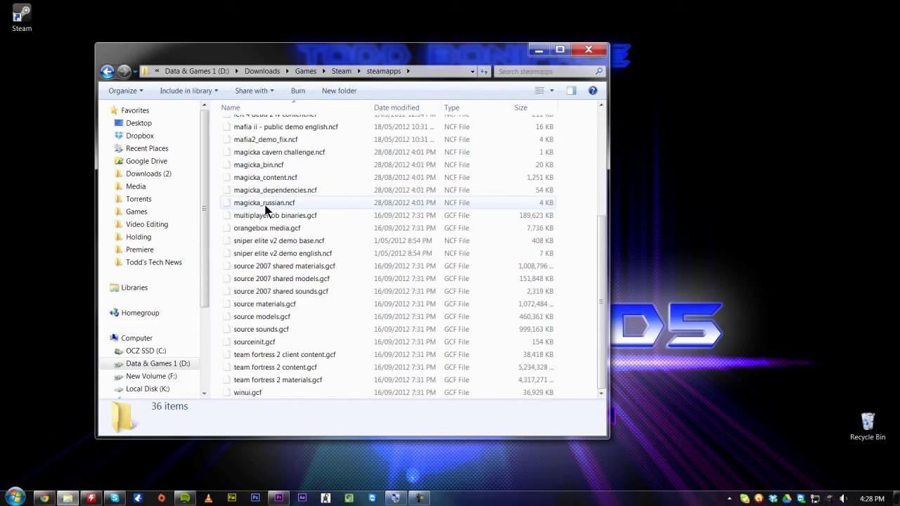
pyautogui.scroll(4, 286, 295)
pyautogui.scroll(1, 286, 293)
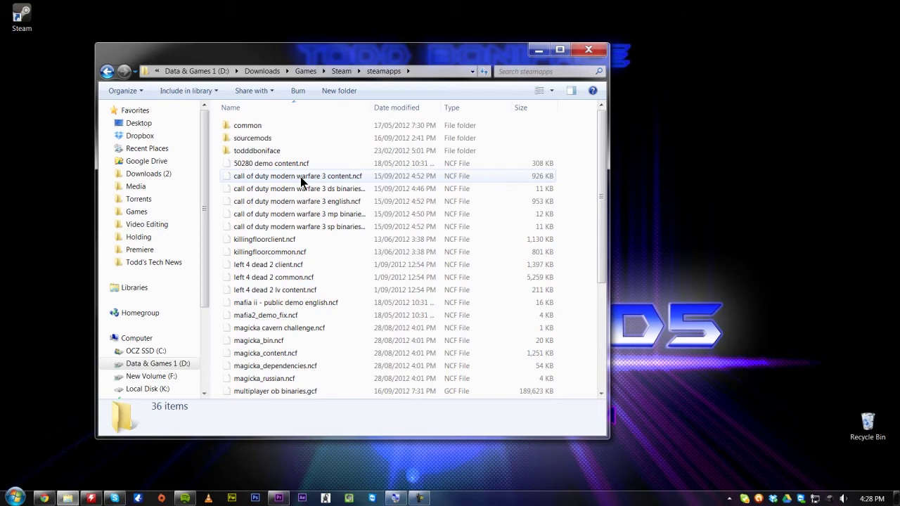
pyautogui.press('BackSpace')
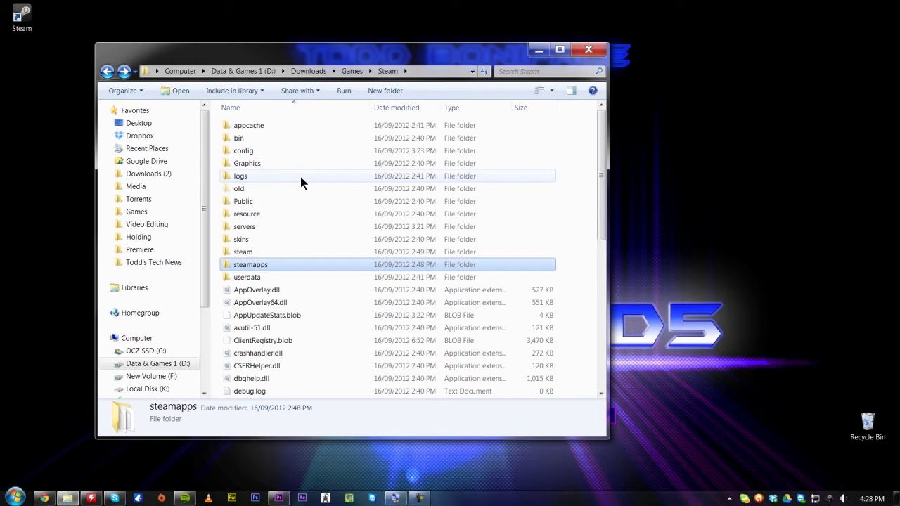
# Step: Go back to the Games folder and open the Steam new folder
pyautogui.press('BackSpace')
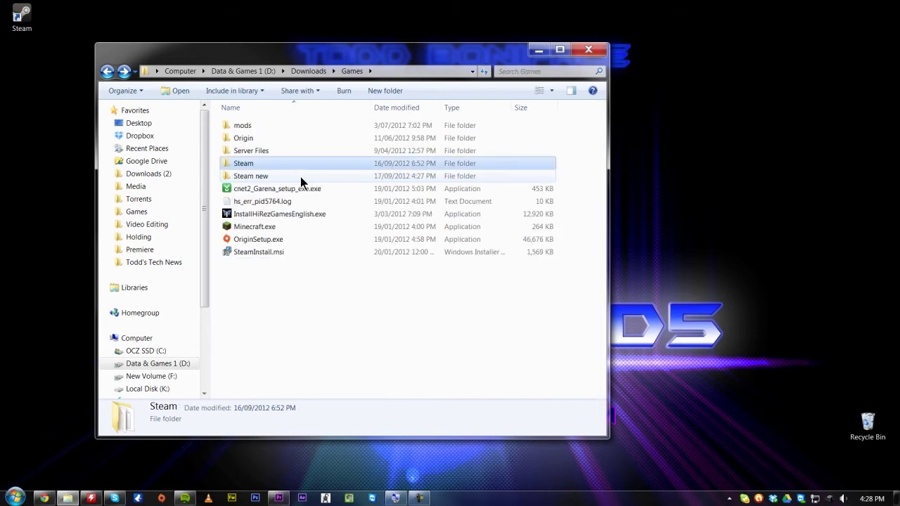
pyautogui.press('Up')
pyautogui.press('Up')
pyautogui.press('Down')
pyautogui.doubleClick(300, 177)
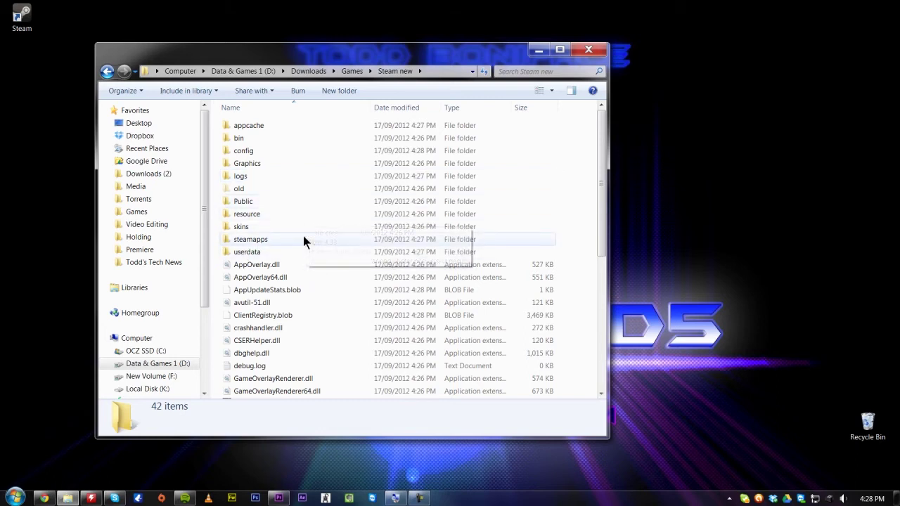
# Step: Paste the copied old Steam content into Steam new, then cancel the copy
pyautogui.moveTo(303, 237)
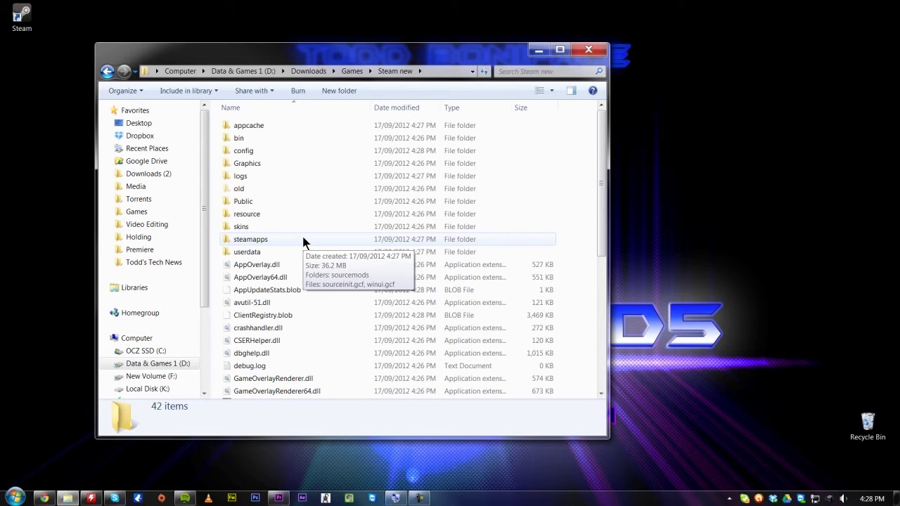
pyautogui.hotkey('ctrl', 'v')
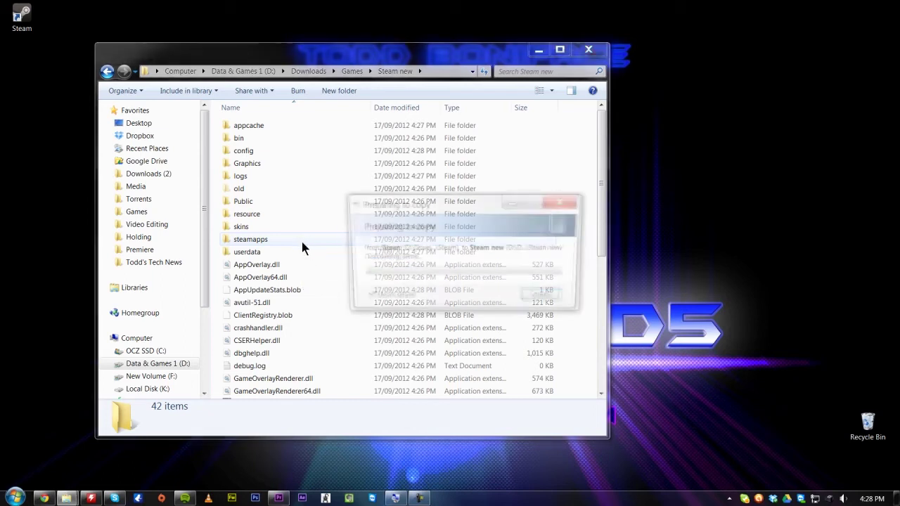
pyautogui.click(373, 299)
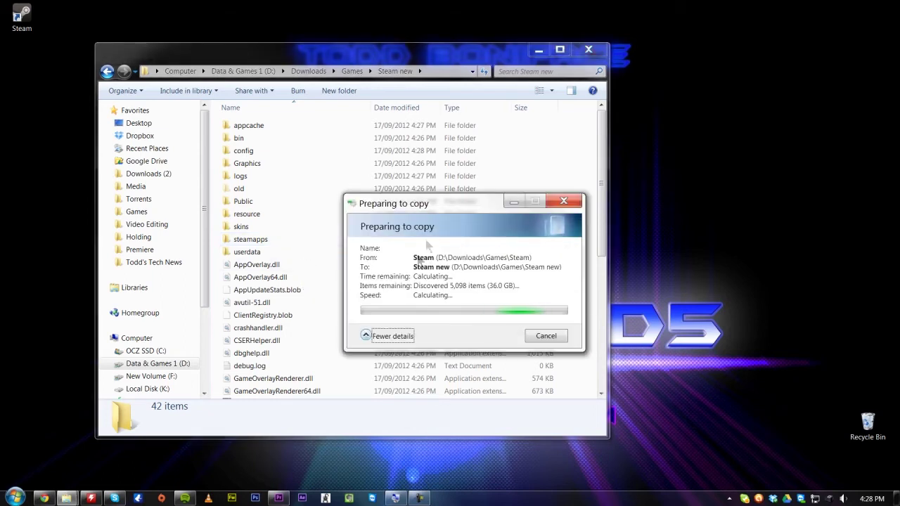
pyautogui.moveTo(461, 207); pyautogui.dragTo(450, 172)
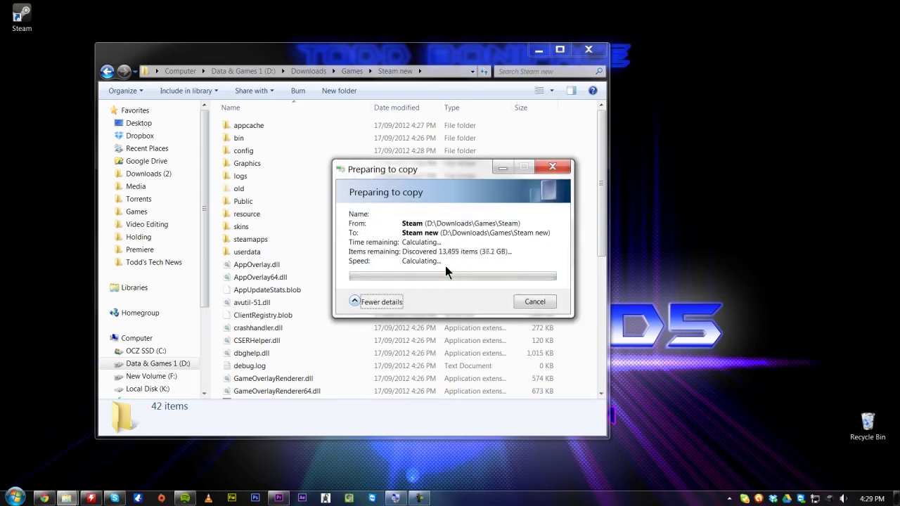
pyautogui.click(534, 302)
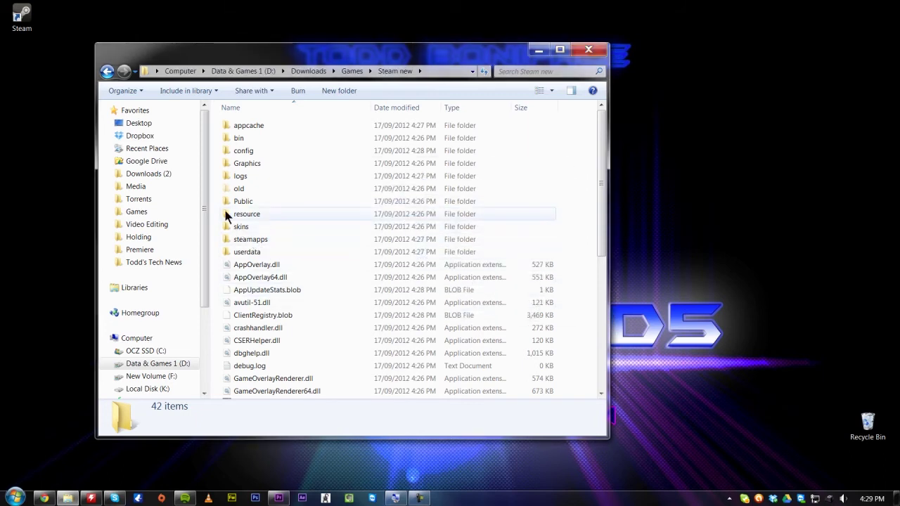
# Step: Cut the steamapps folder from the old Steam folder
pyautogui.press('BackSpace')
pyautogui.press('Down')
pyautogui.press('Up')
pyautogui.press('Up')
pyautogui.press('Return')
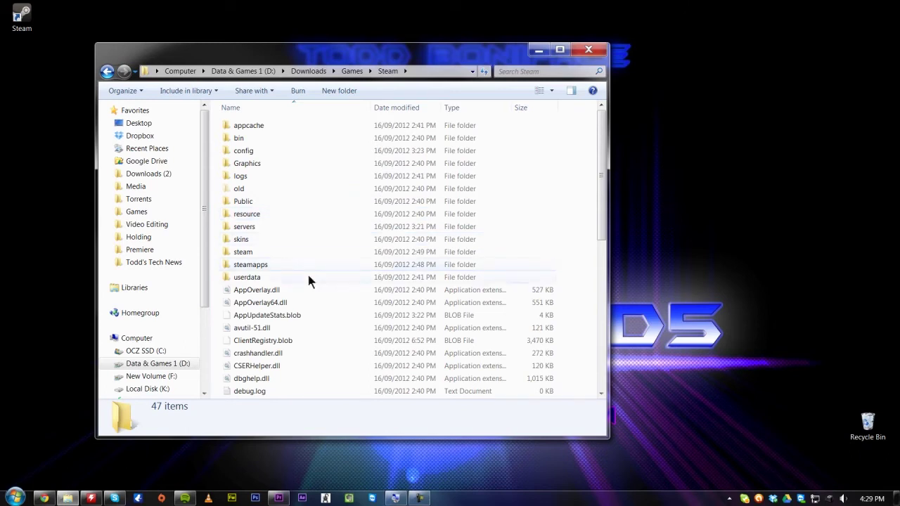
pyautogui.rightClick(298, 264)
pyautogui.click(331, 399)
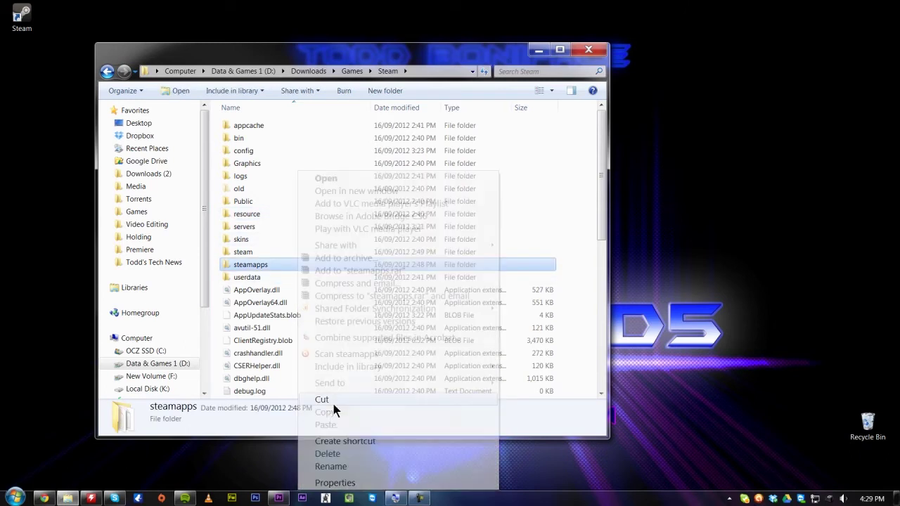
# Step: Paste steamapps into Steam new, merging and replacing all conflicting files, then open it
pyautogui.press('BackSpace')
pyautogui.press('Down')
pyautogui.press('Return')
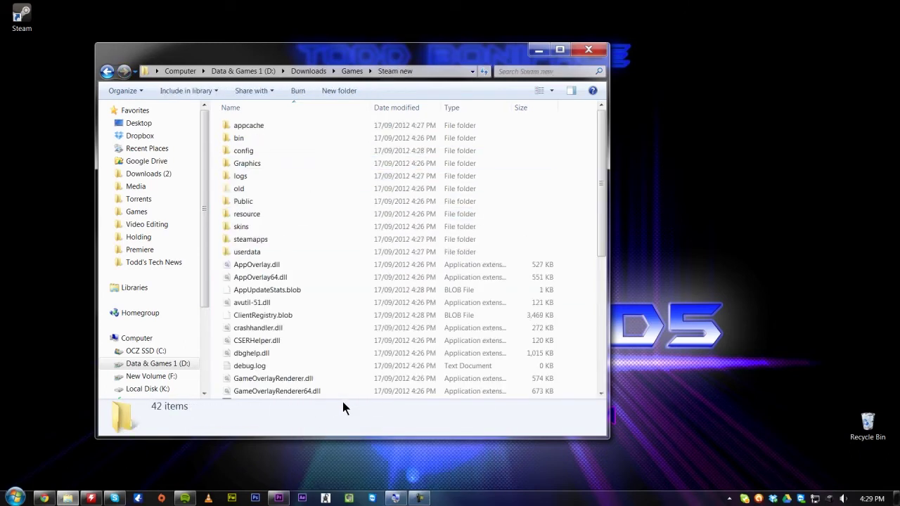
pyautogui.hotkey('ctrl', 'v')
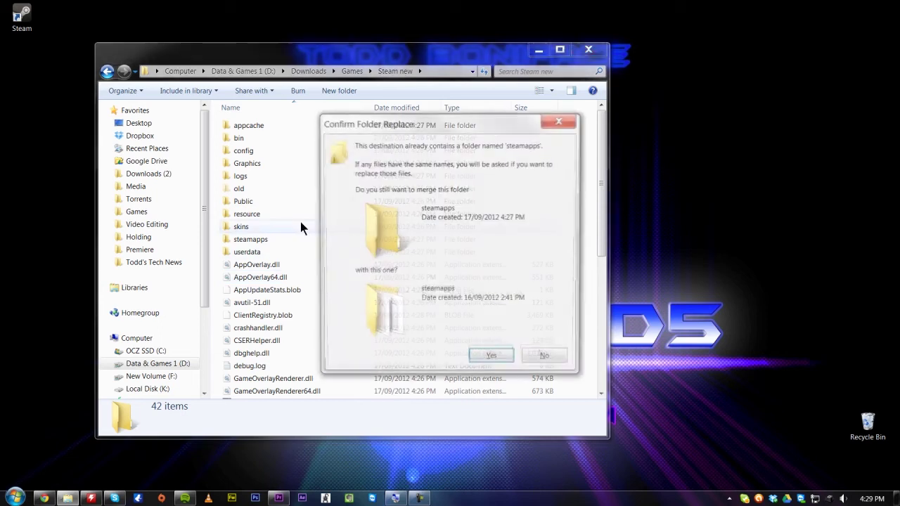
pyautogui.click(492, 359)
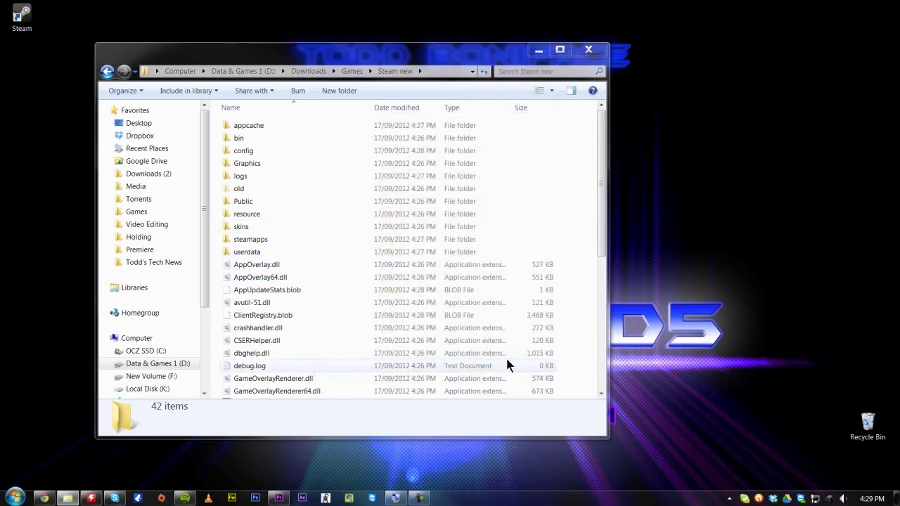
pyautogui.click(345, 375)
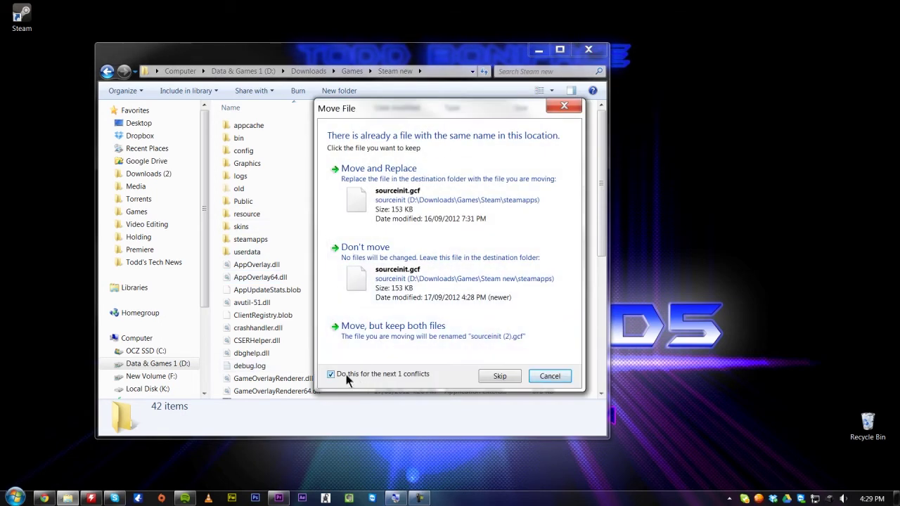
pyautogui.click(440, 206)
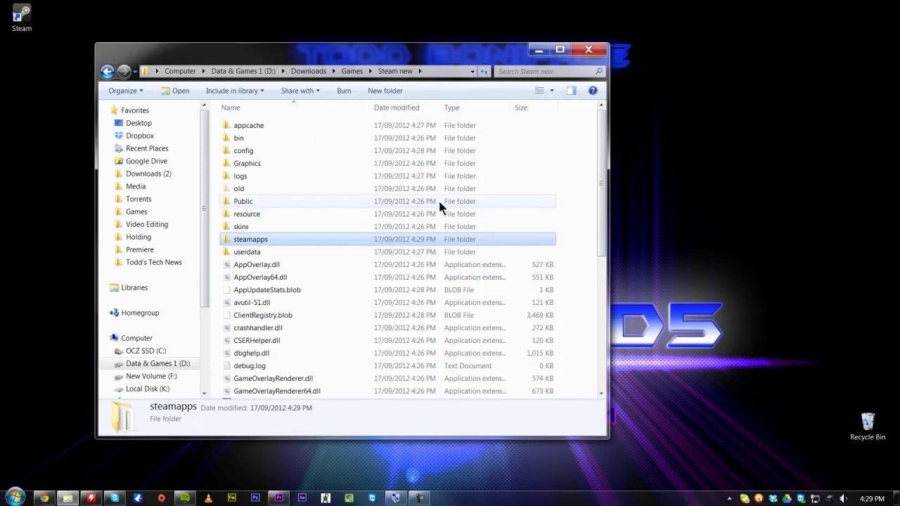
pyautogui.doubleClick(303, 240)
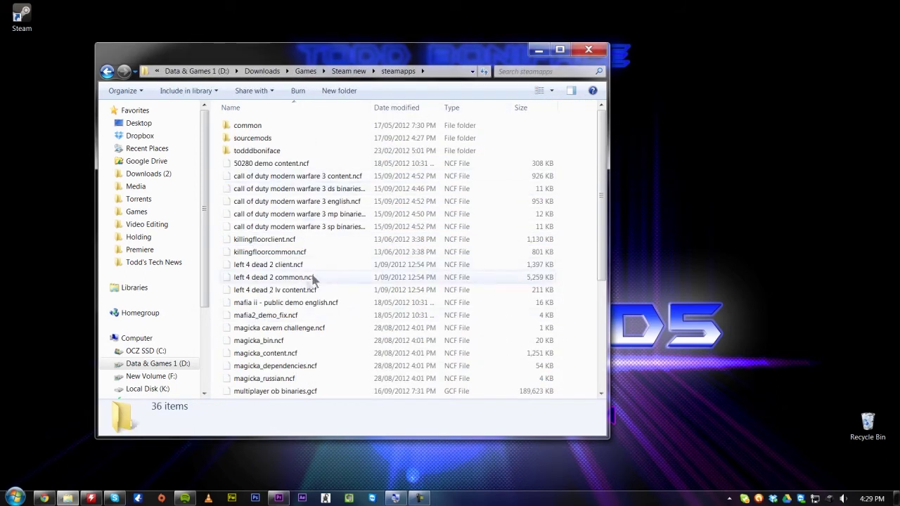
# Step: Launch Steam via the Windows search 'ste' and minimize the Explorer window
pyautogui.press('super')
pyautogui.write('st')
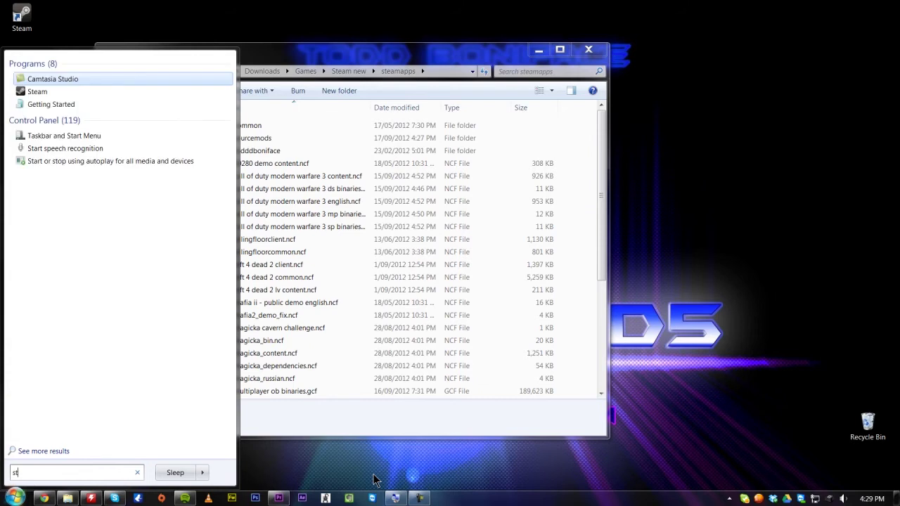
pyautogui.write('e')
pyautogui.press('Return')
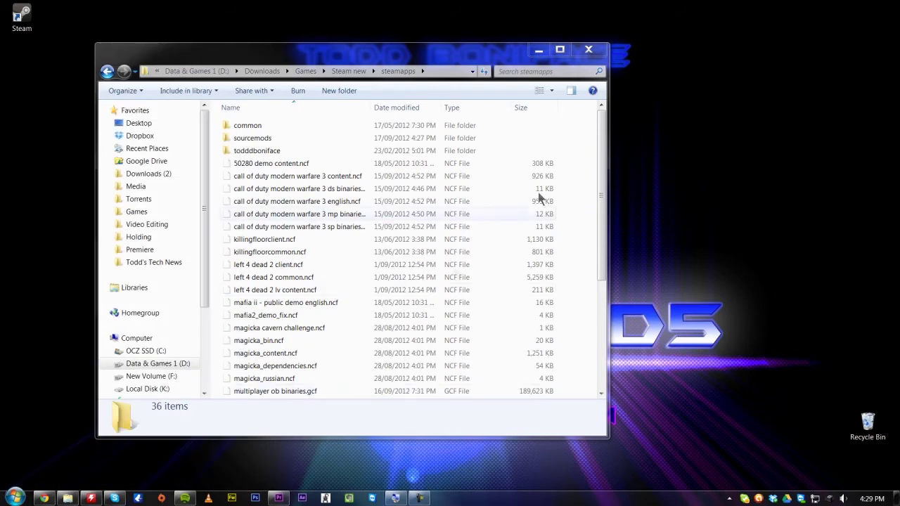
pyautogui.click(538, 51)
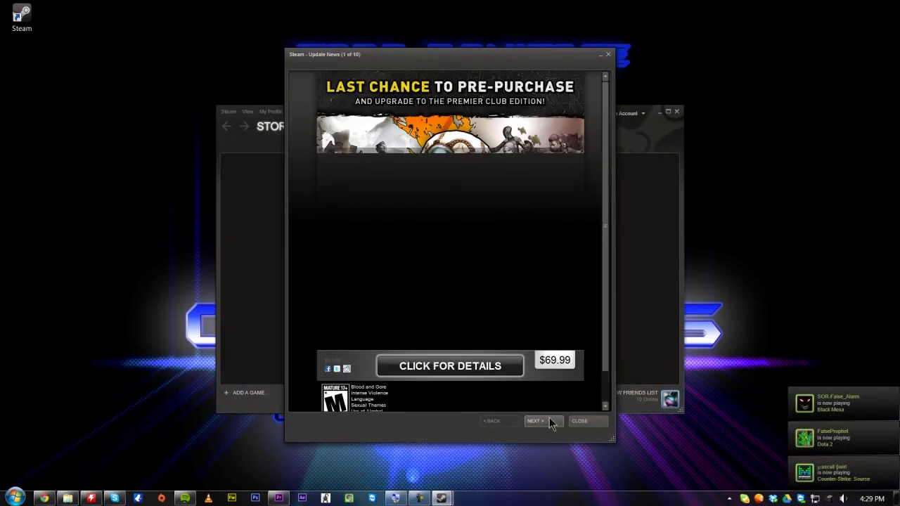
# Step: Close Update News, check Killing Floor and Left 4 Dead 2 in the Library, then play MW3 Multiplayer
pyautogui.click(581, 420)
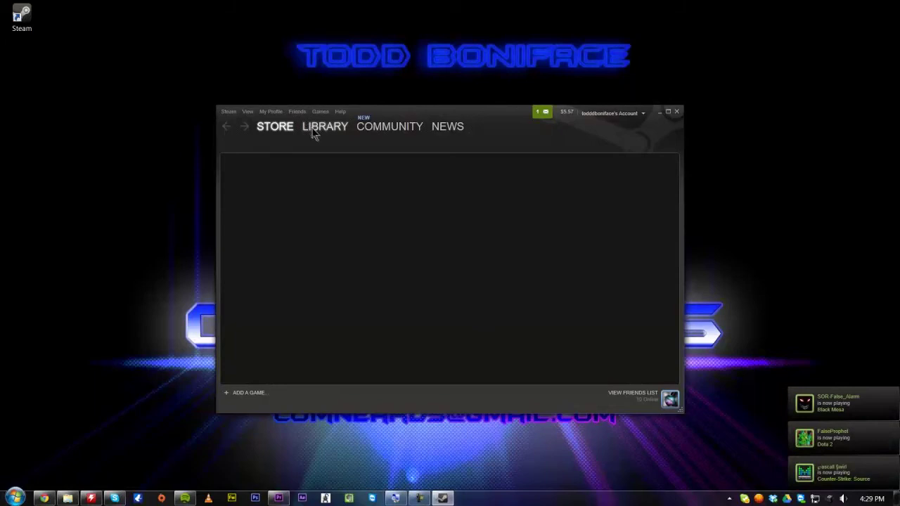
pyautogui.click(313, 132)
pyautogui.click(303, 175)
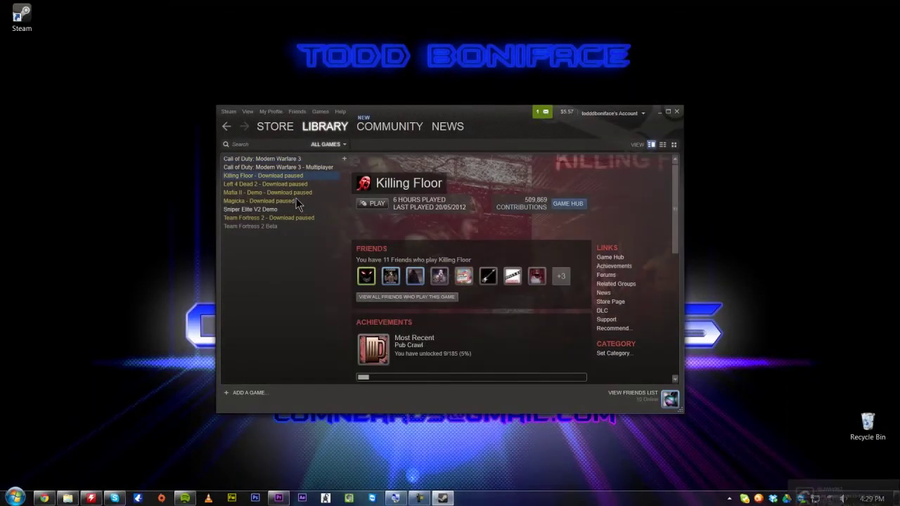
pyautogui.click(293, 185)
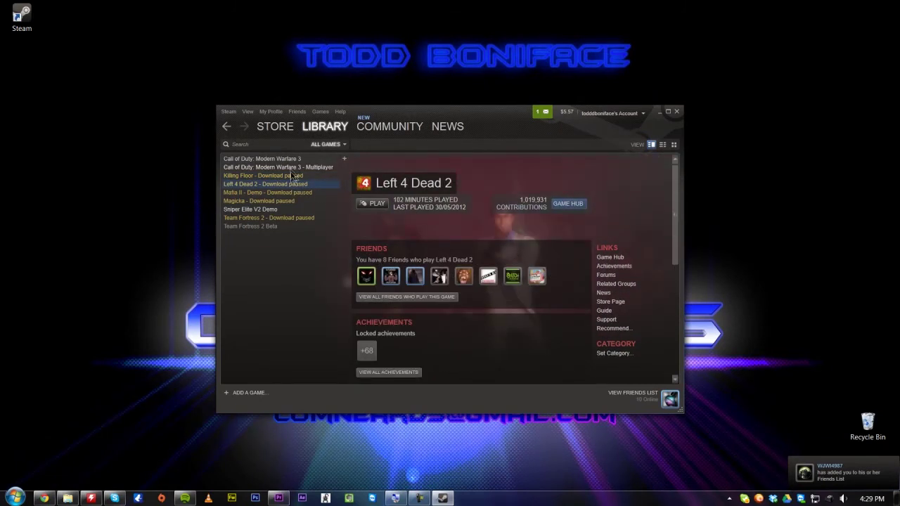
pyautogui.click(292, 169)
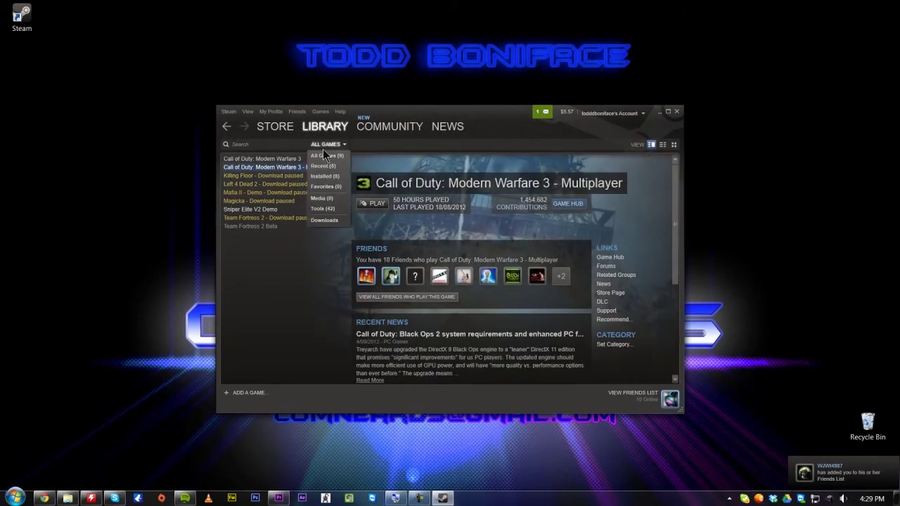
pyautogui.click(376, 204)
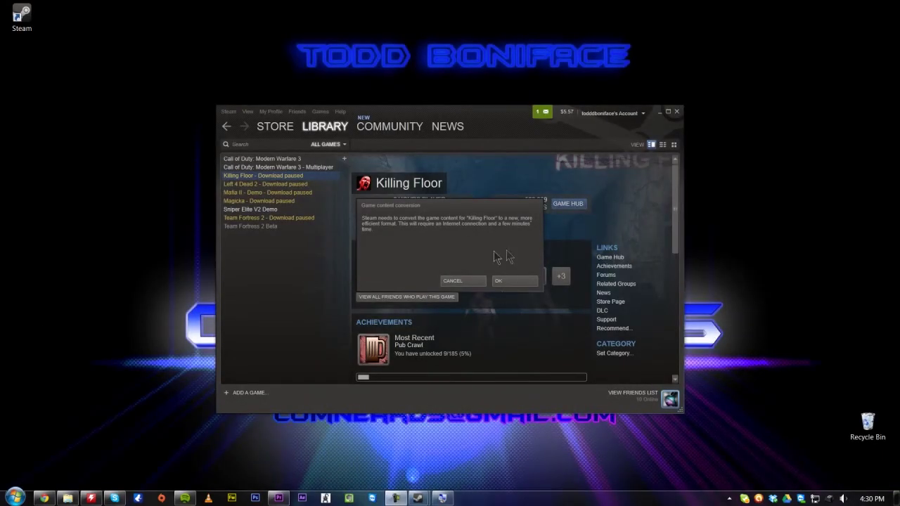
# Step: Confirm the Game content conversion for Killing Floor so Steam begins reconfiguring and installing it
pyautogui.click(498, 281)
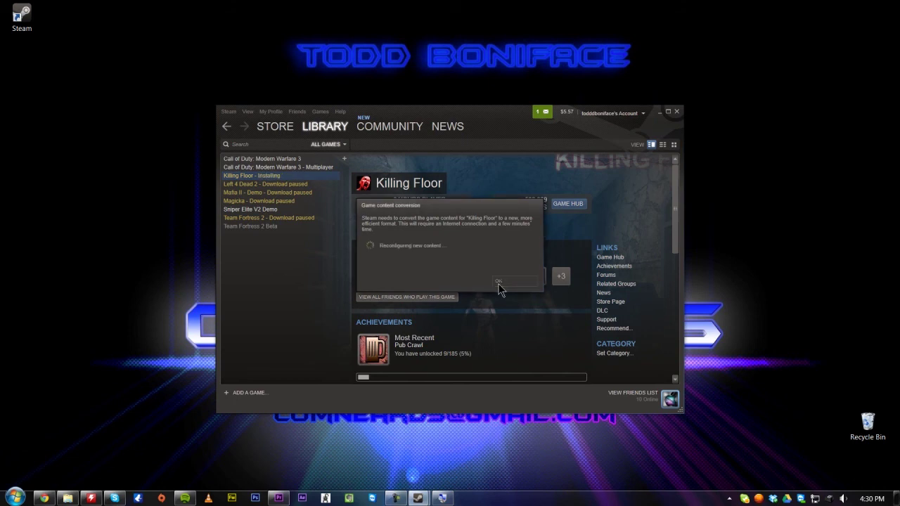